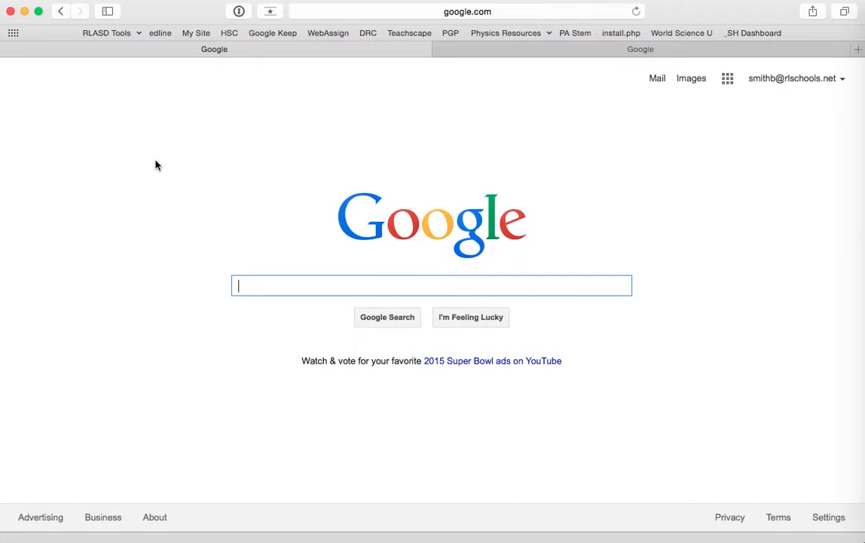
# - Search Google for "chemical elements" and look through the resulting websites
pyautogui.write('chemi')
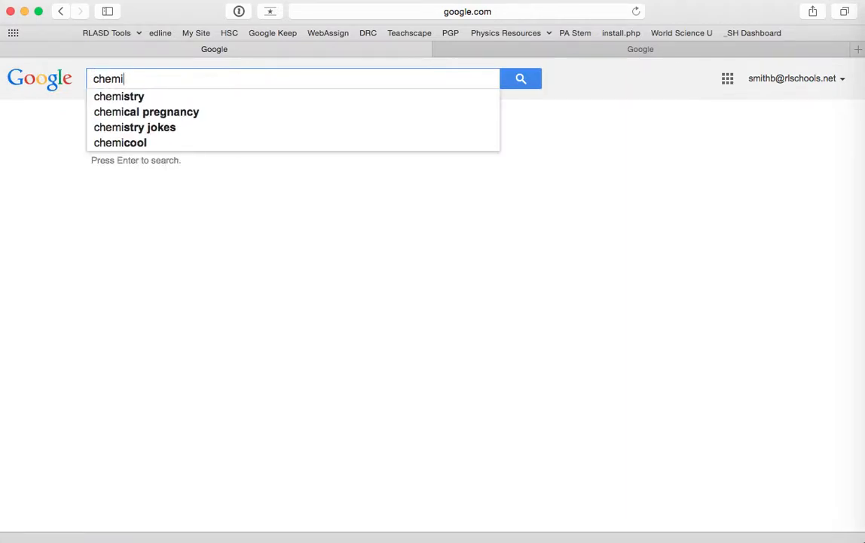
pyautogui.write('cal elem')
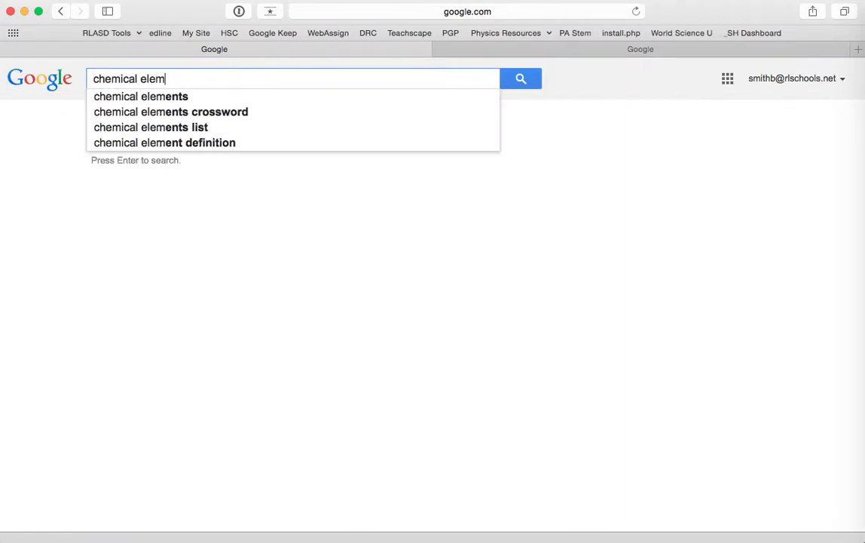
pyautogui.write('ents')
pyautogui.press('Return')
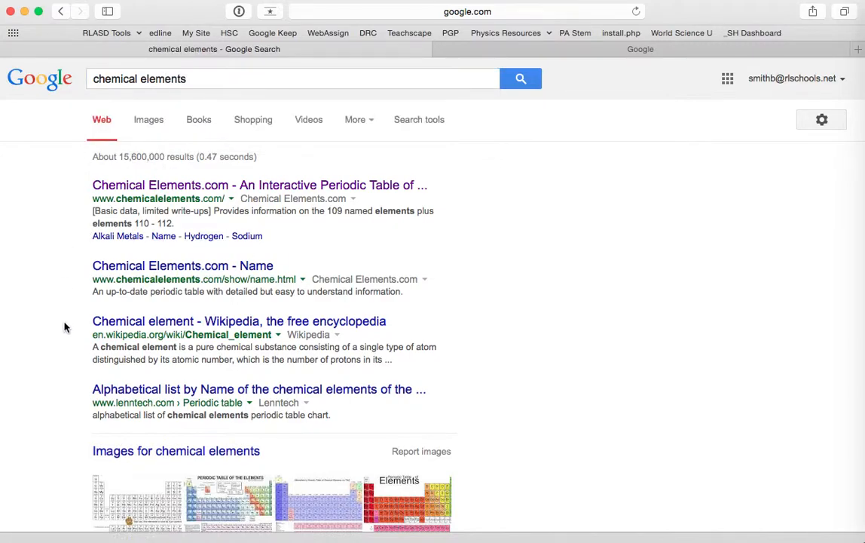
pyautogui.scroll(-2, 64, 326)
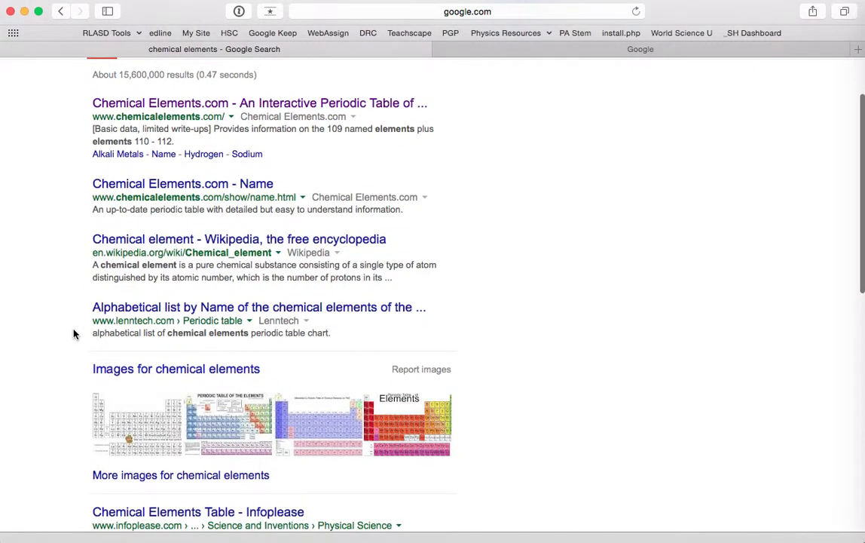
pyautogui.scroll(-6, 69, 336)
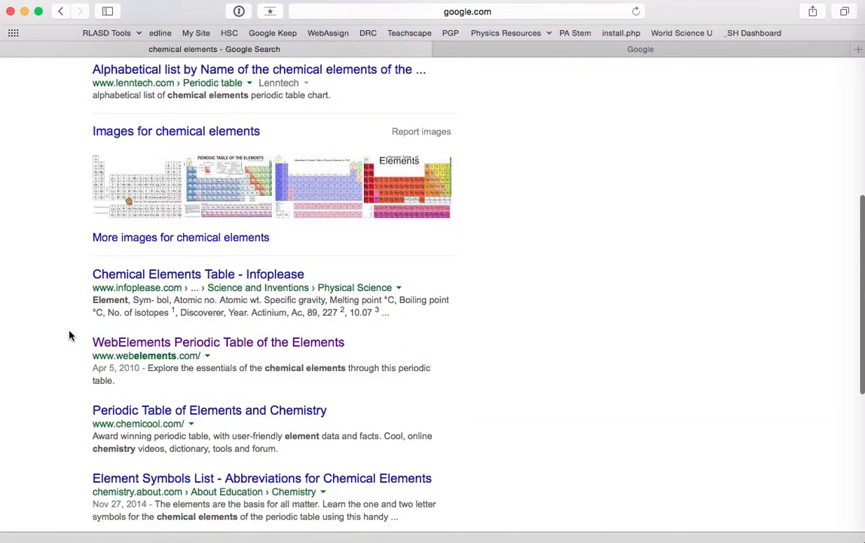
pyautogui.scroll(-1, 69, 335)
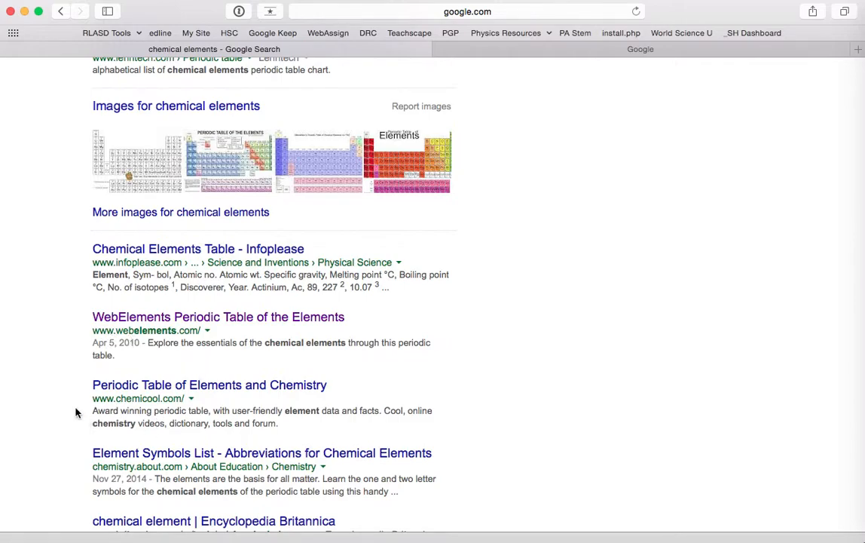
pyautogui.scroll(9, 61, 367)
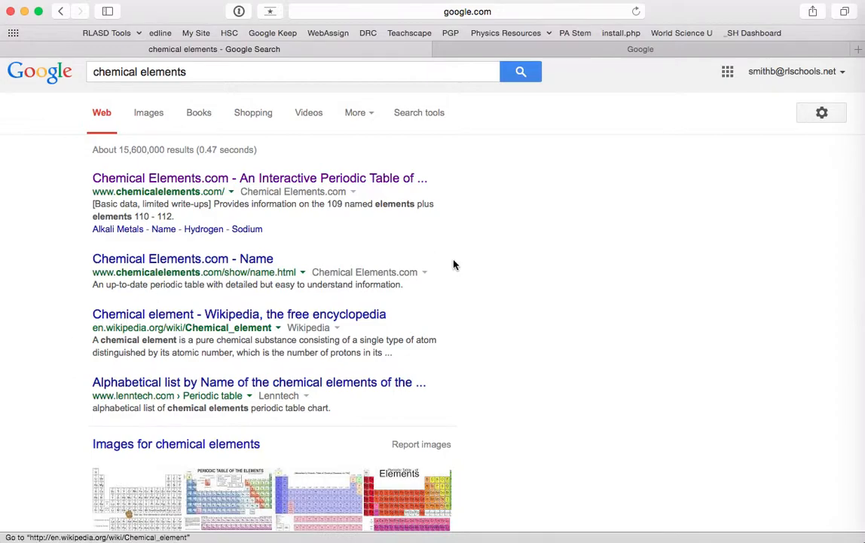
# - Open Google's full product listing in the second browser tab
pyautogui.click(647, 51)
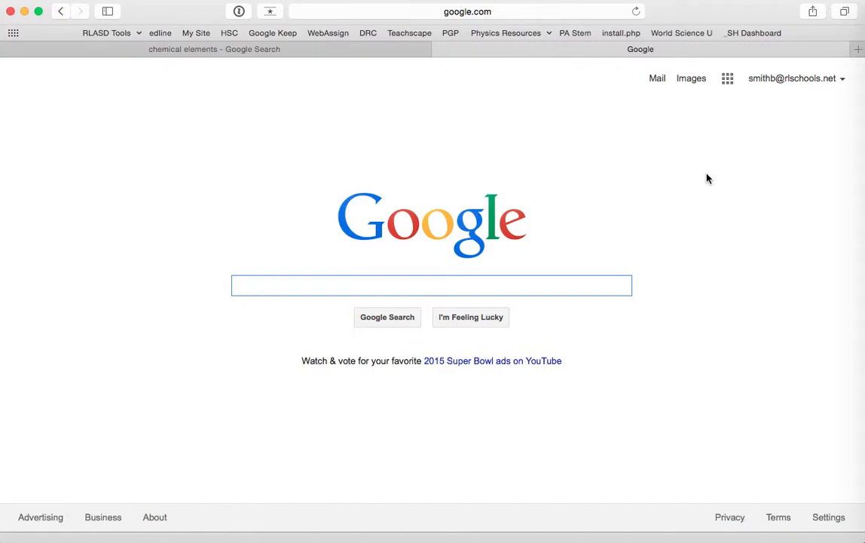
pyautogui.click(728, 79)
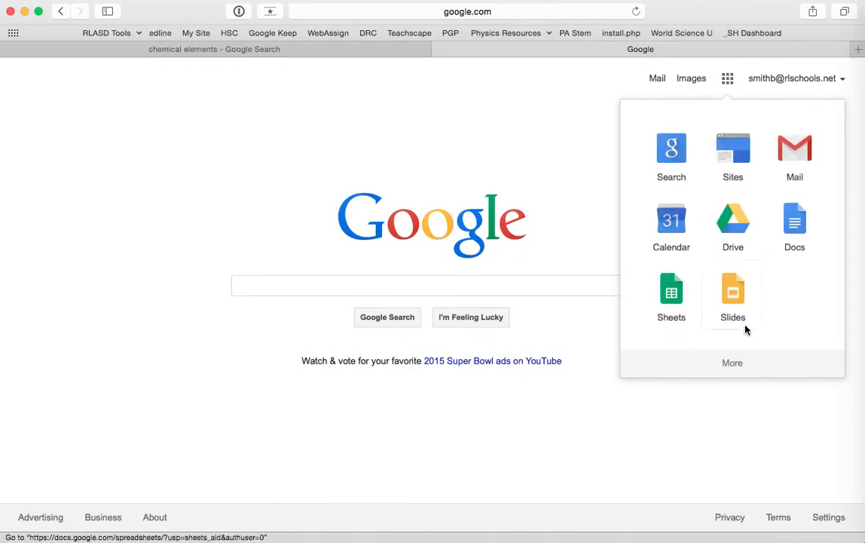
pyautogui.click(739, 365)
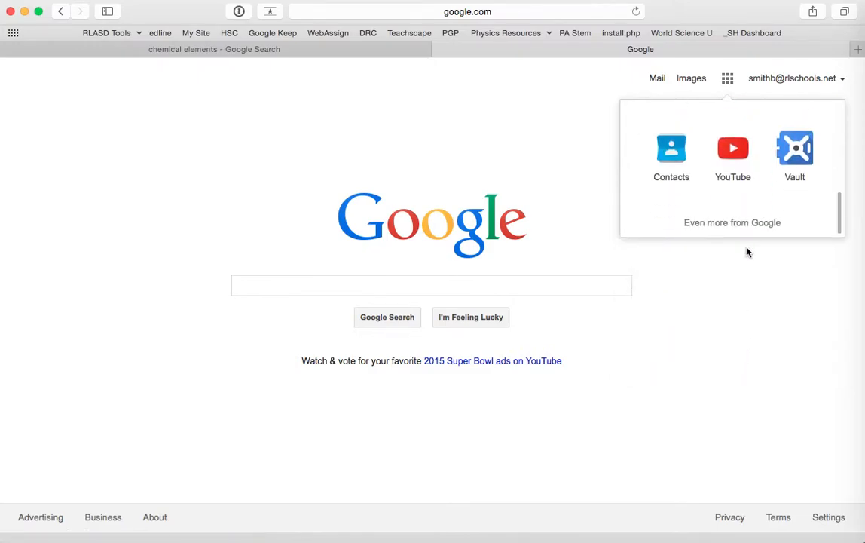
pyautogui.click(745, 225)
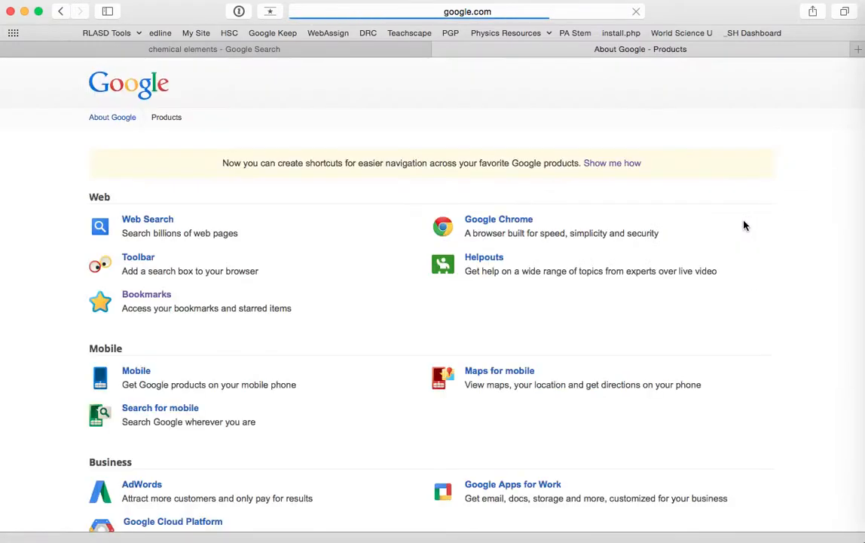
# - Look through the product categories and open Custom Search from the Specialized Search section
pyautogui.scroll(-10, 395, 238)
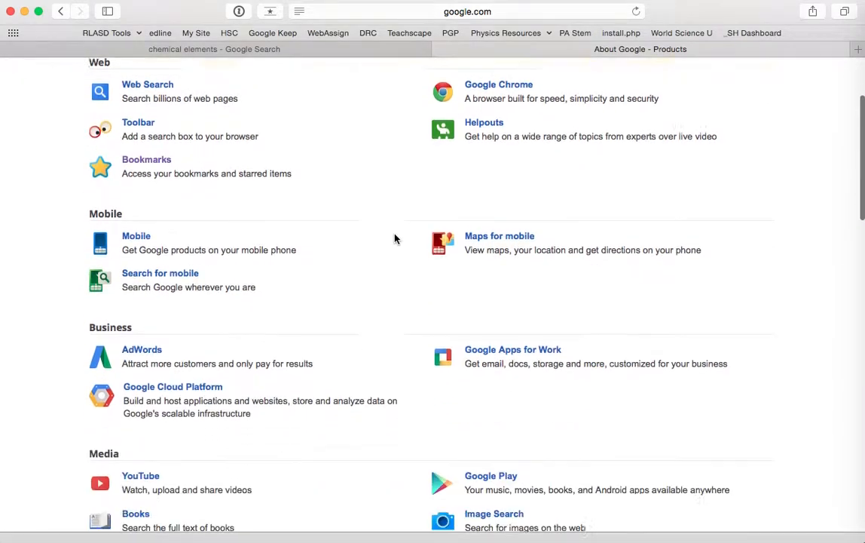
pyautogui.scroll(-11, 395, 238)
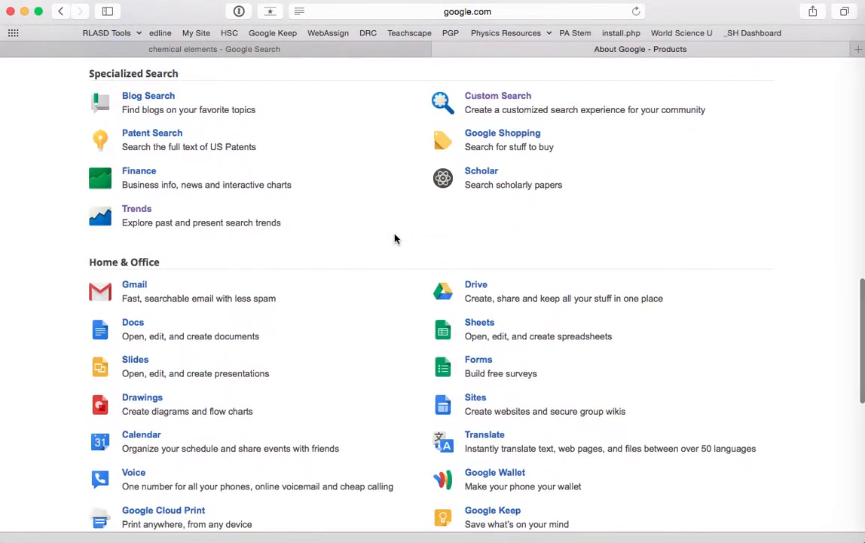
pyautogui.scroll(-6, 395, 238)
pyautogui.scroll(-1, 395, 238)
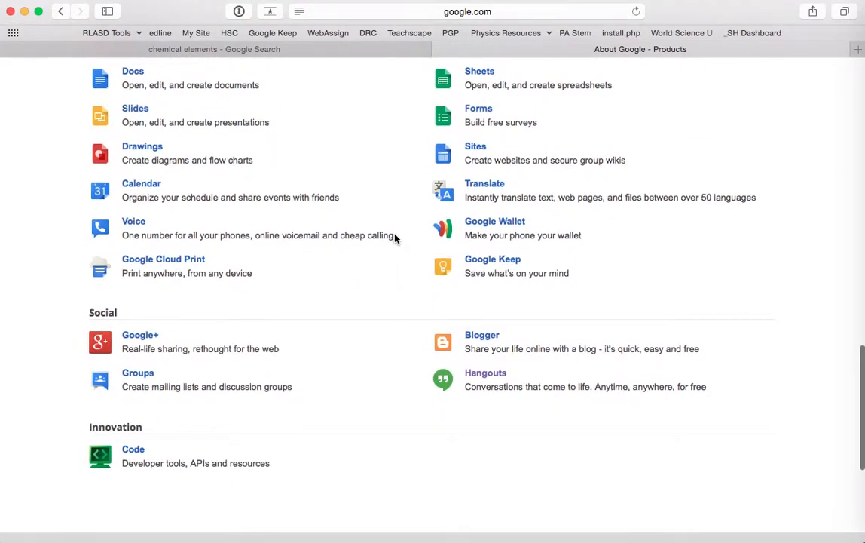
pyautogui.scroll(3, 395, 238)
pyautogui.scroll(5, 395, 238)
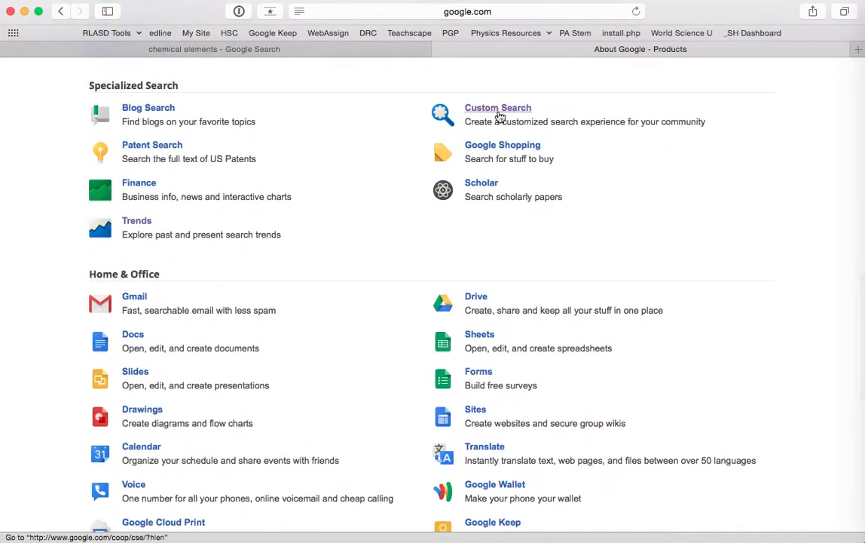
pyautogui.scroll(2, 359, 187)
pyautogui.scroll(2, 359, 187)
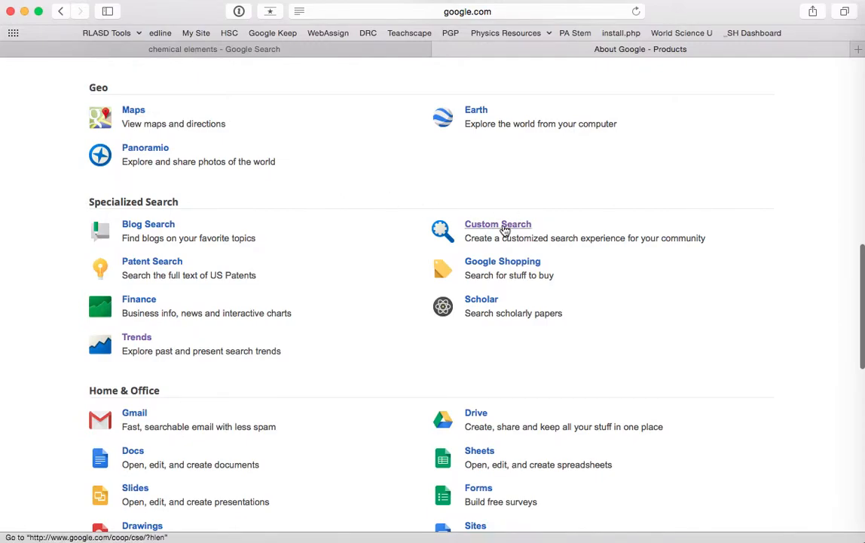
pyautogui.click(505, 228)
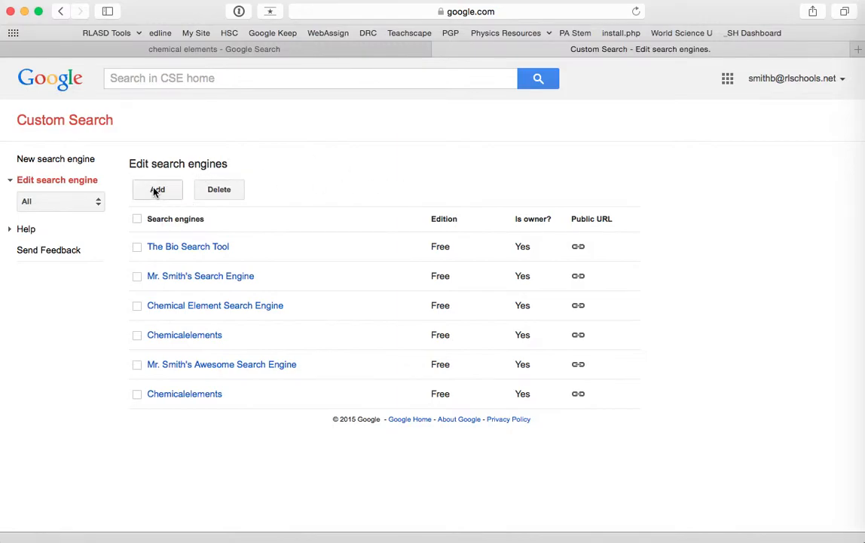
pyautogui.click(156, 189)
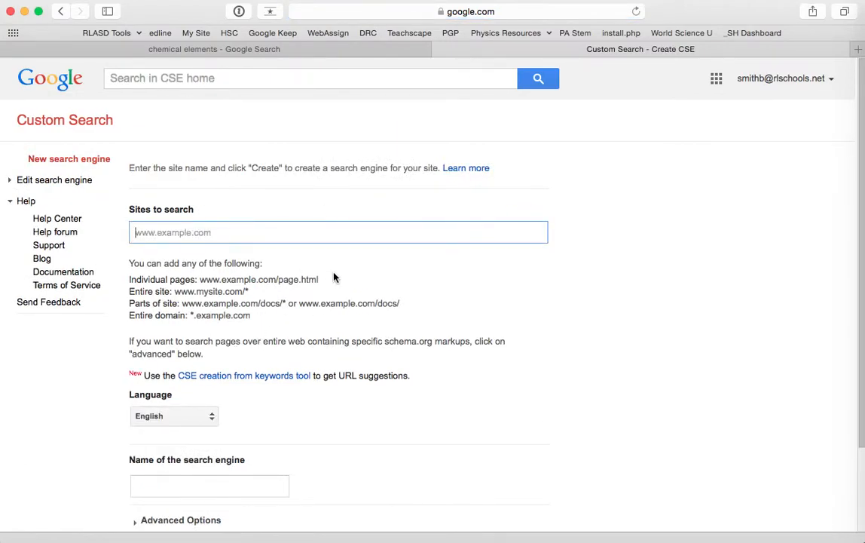
pyautogui.write('w')
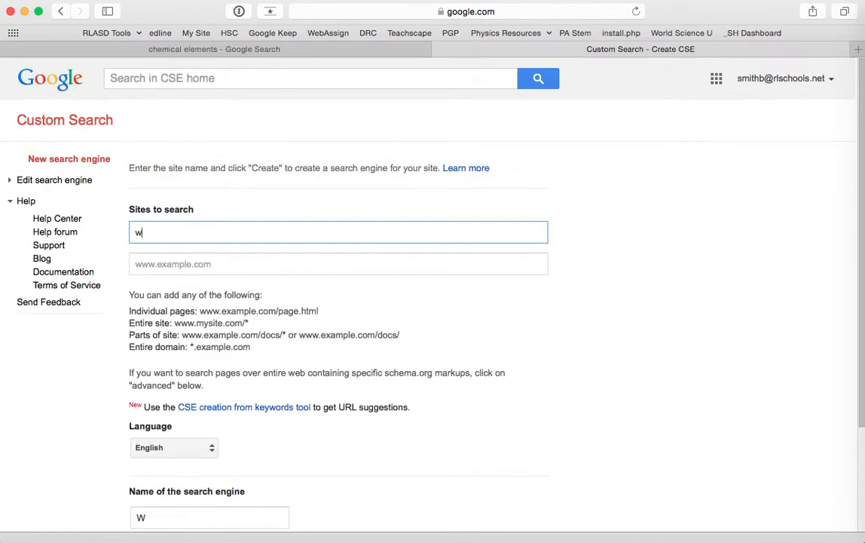
pyautogui.write('ww.chemicool.com')
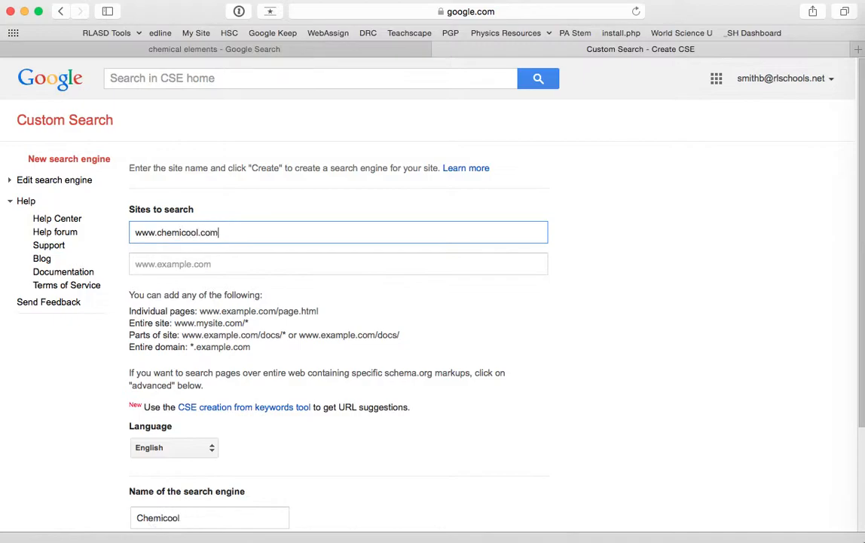
pyautogui.click(234, 265)
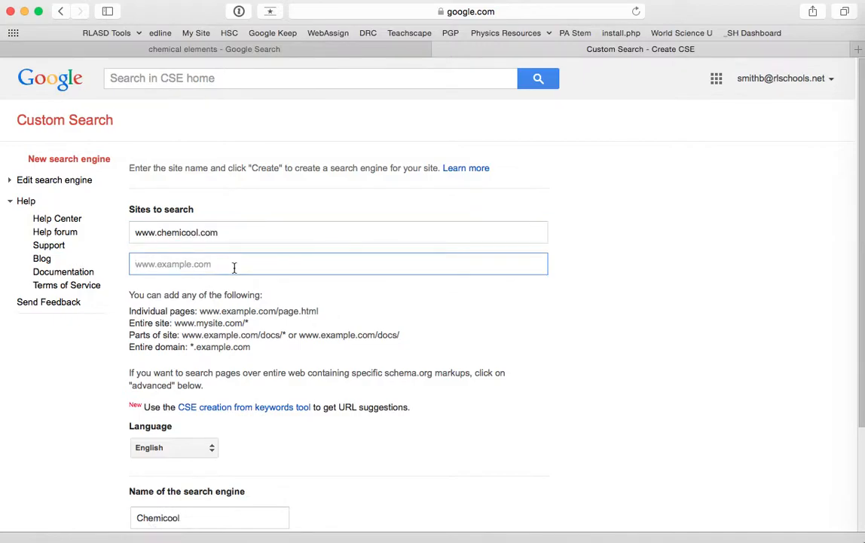
pyautogui.write('www.')
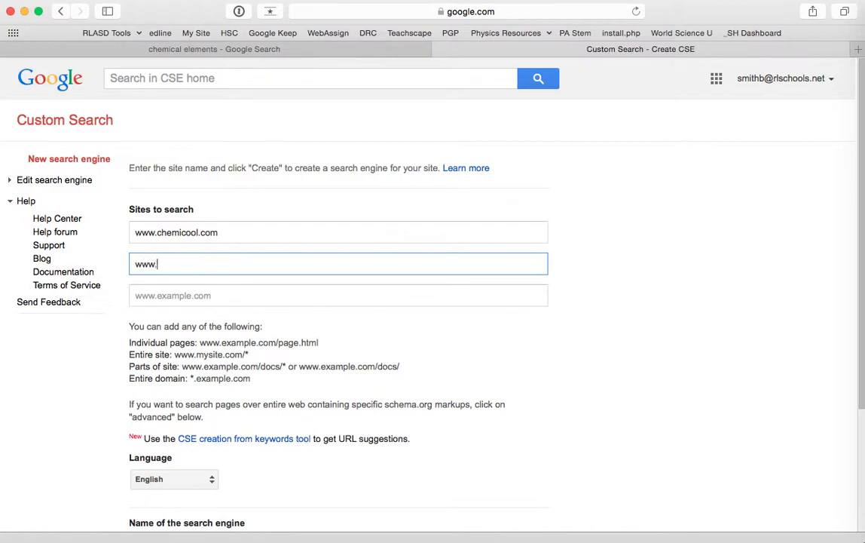
pyautogui.write('webelements.com')
pyautogui.press('Tab')
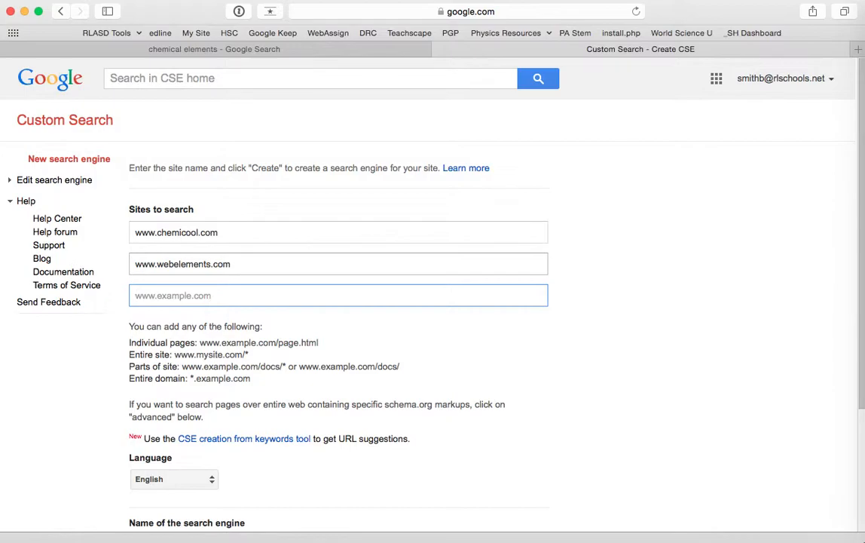
pyautogui.click(218, 49)
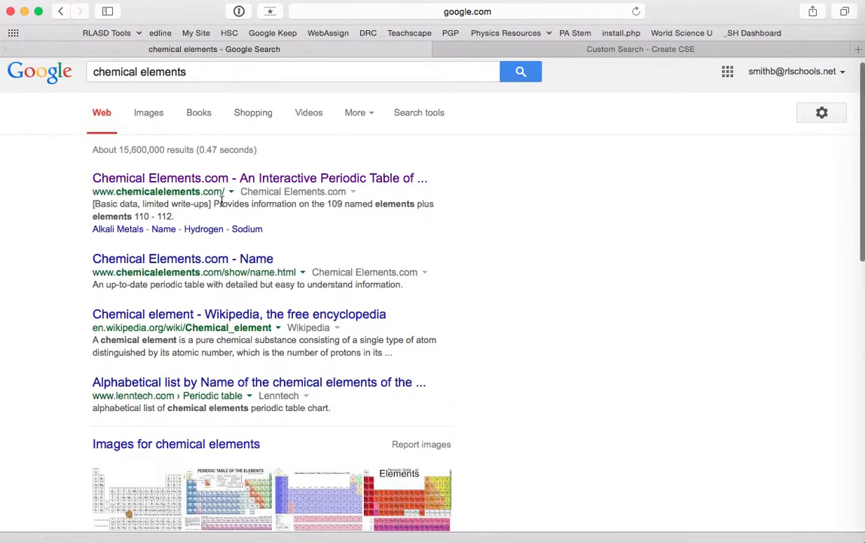
pyautogui.click(603, 48)
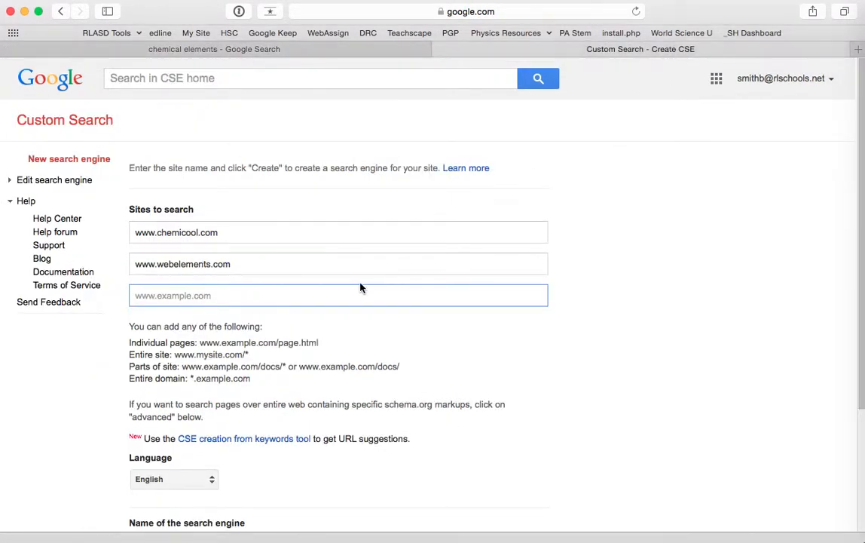
pyautogui.write('www.chemicalelements.com')
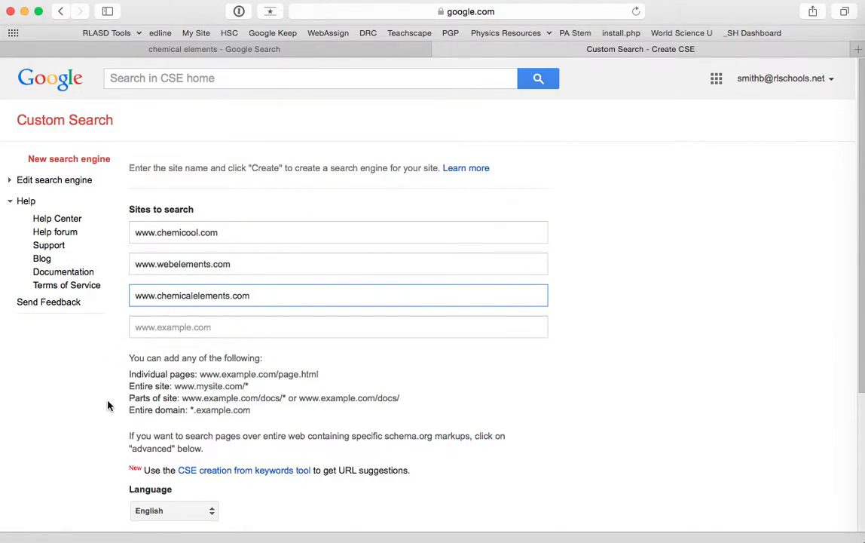
# - Name the search engine "Element Project Search Engine" and create it
pyautogui.scroll(-5, 107, 406)
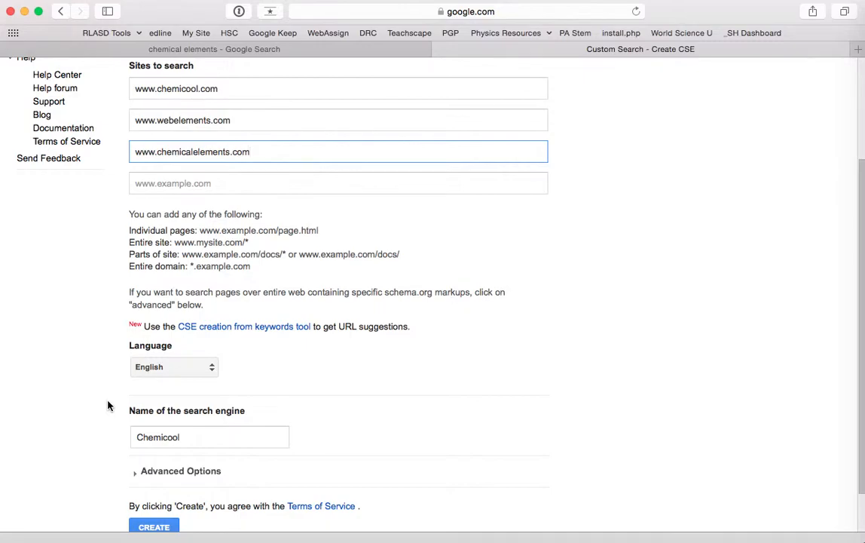
pyautogui.moveTo(202, 399); pyautogui.dragTo(114, 400)
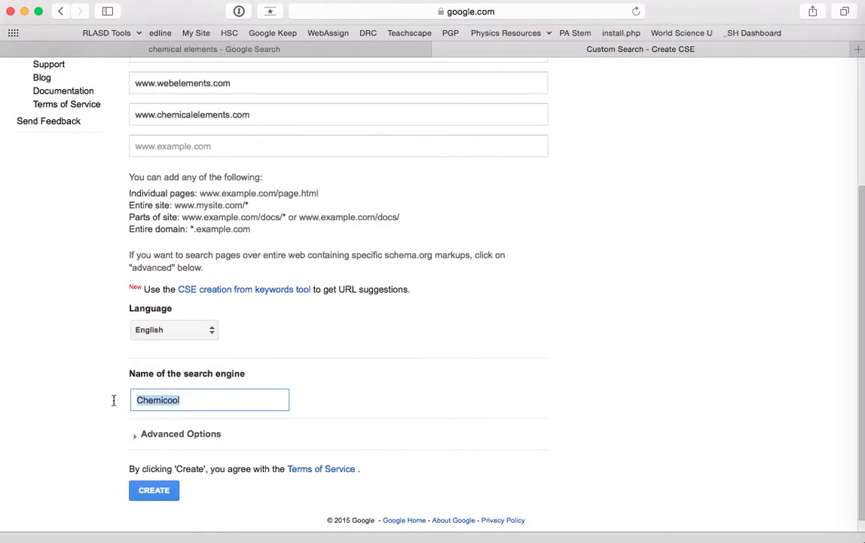
pyautogui.write('M')
pyautogui.press('BackSpace')
pyautogui.write('We')
pyautogui.press('BackSpace')
pyautogui.press('BackSpace')
pyautogui.write('Element Project Search Engine')
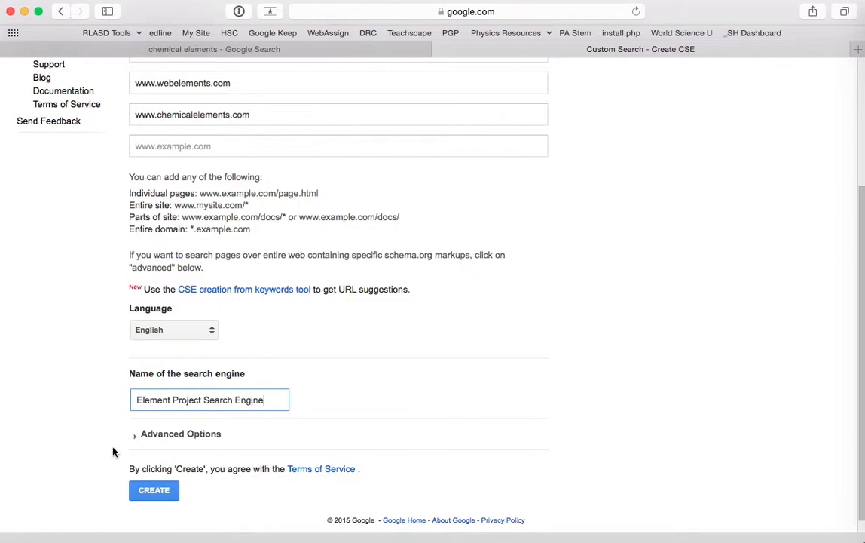
pyautogui.click(149, 491)
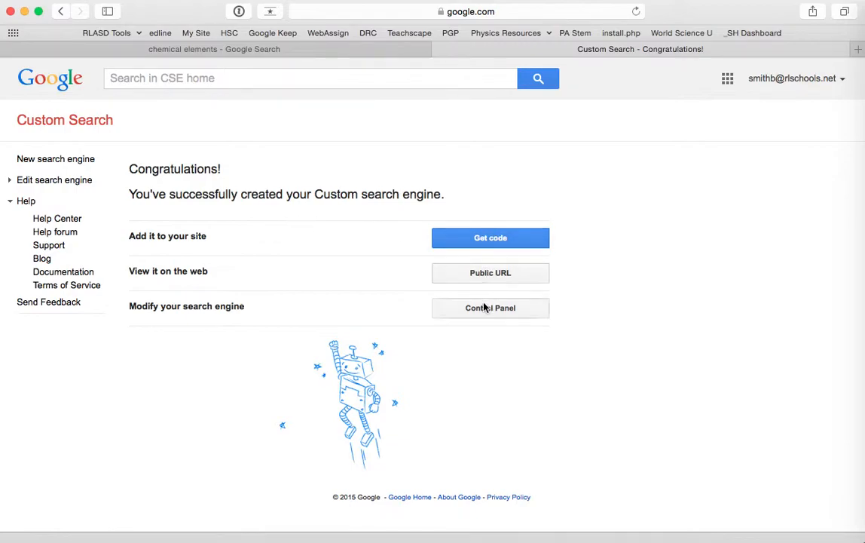
# - View the new search engine's embed code and return to the creation confirmation page
pyautogui.click(491, 238)
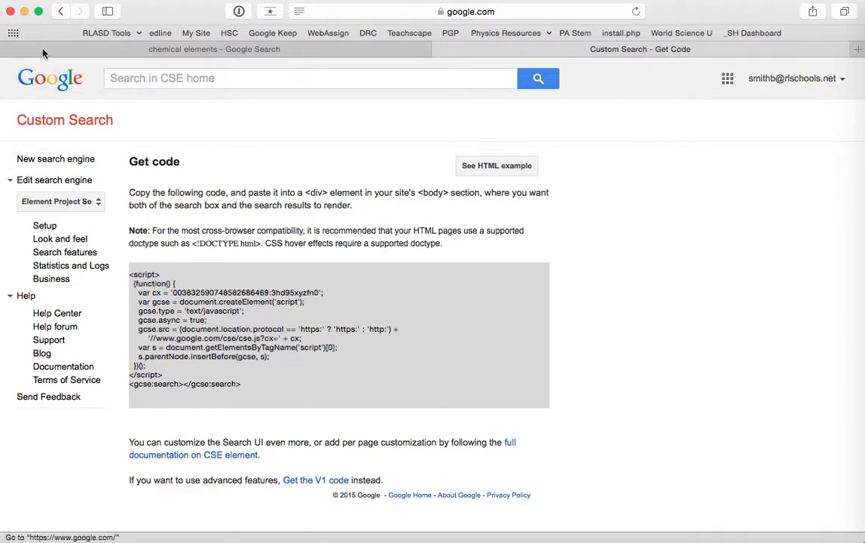
pyautogui.hscroll(-5, 201, 270)
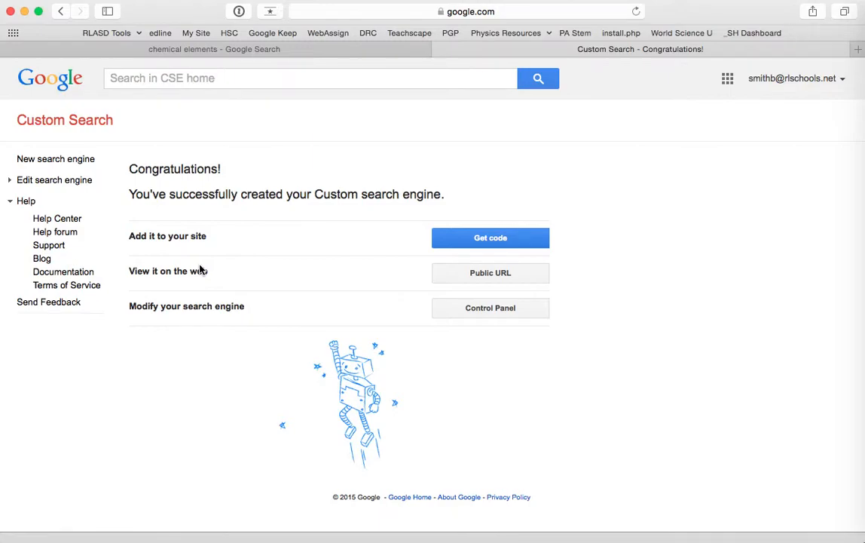
# - Open the search engine's public page and display its full web address
pyautogui.click(490, 279)
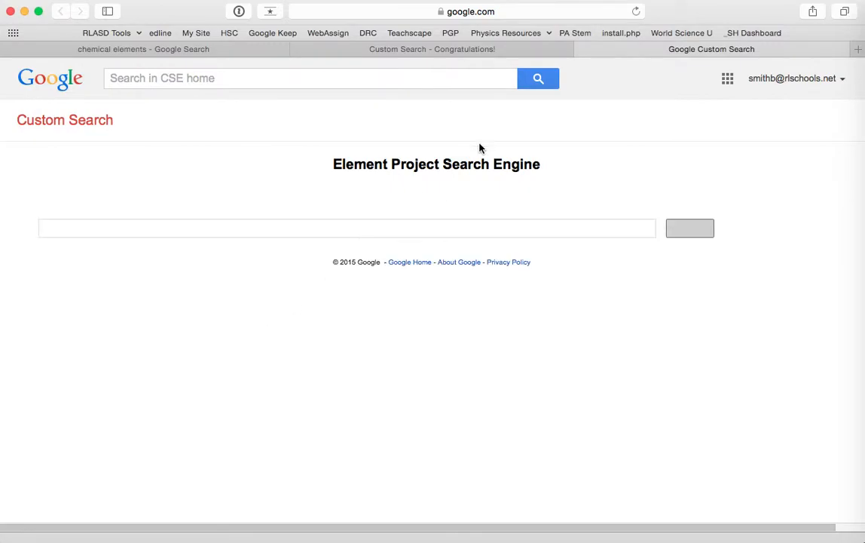
pyautogui.click(506, 14)
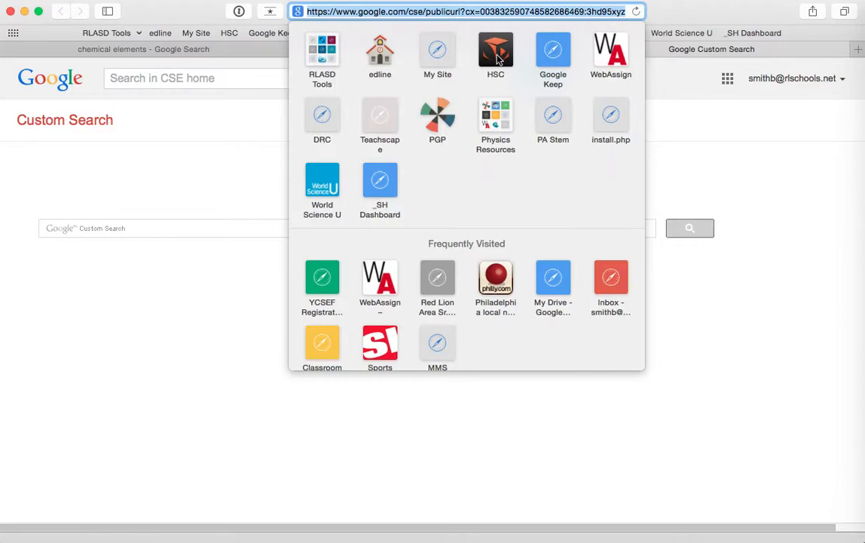
pyautogui.click(200, 181)
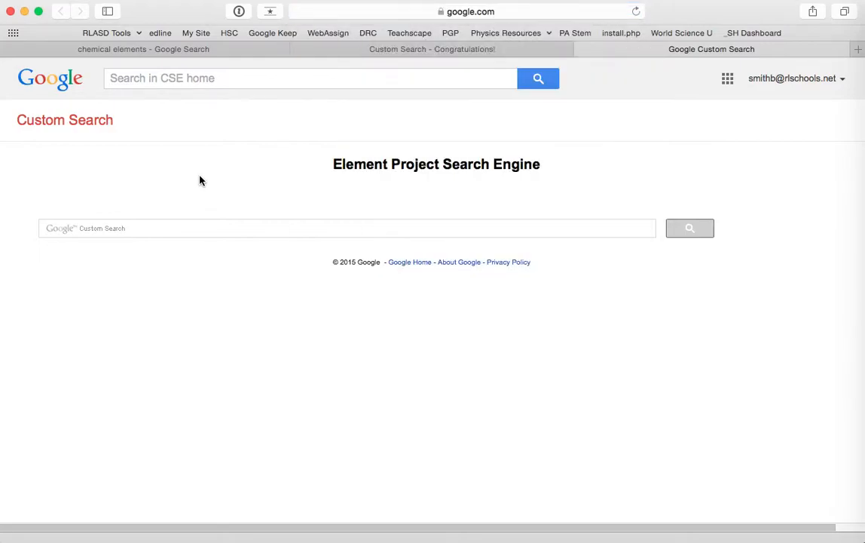
# - Test the Element Project Search Engine by searching for "aluminum", look through the first page of results and close them
pyautogui.click(135, 227)
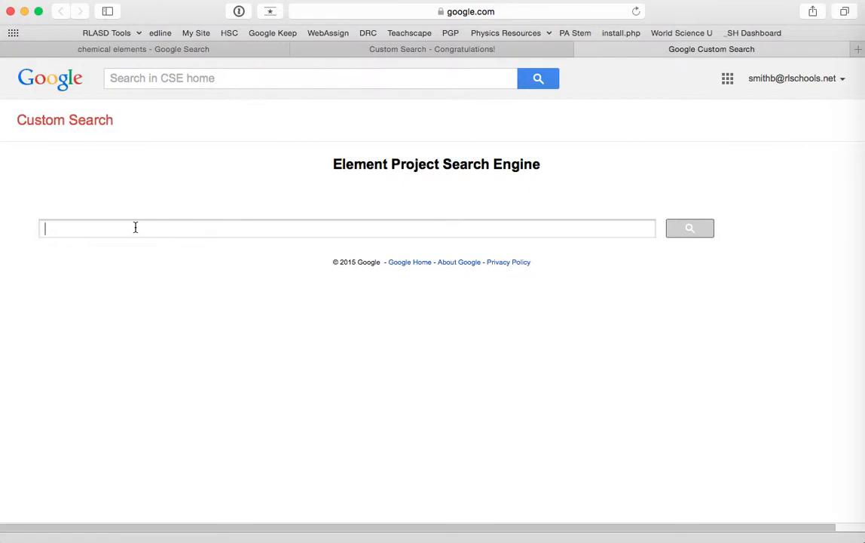
pyautogui.write('aluminum')
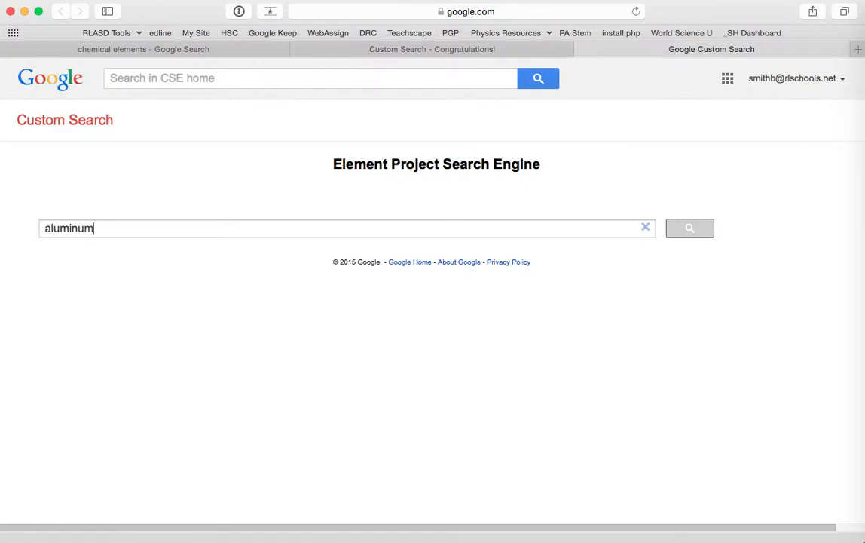
pyautogui.press('Return')
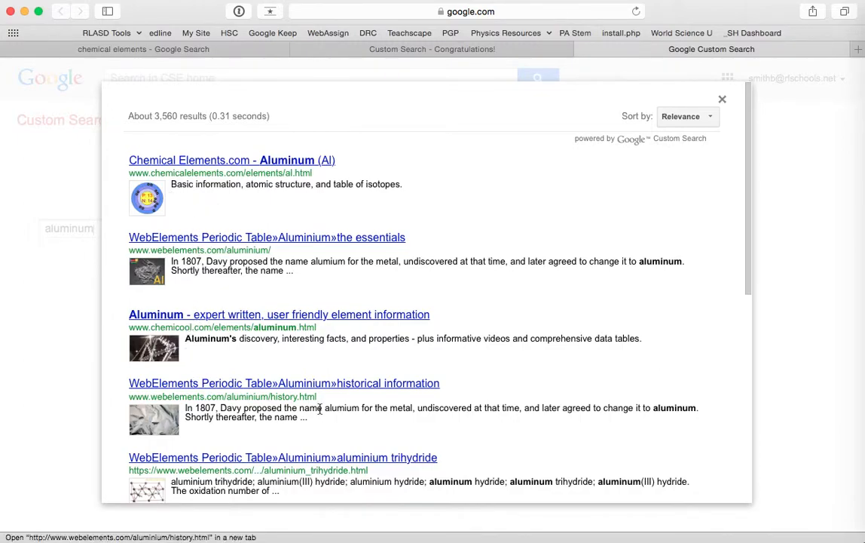
pyautogui.scroll(-5, 320, 413)
pyautogui.scroll(-8, 319, 413)
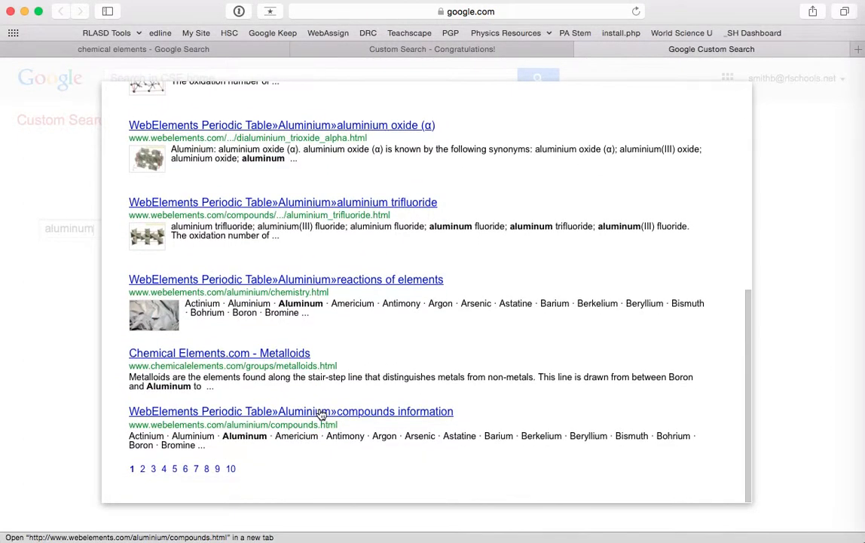
pyautogui.scroll(12, 320, 413)
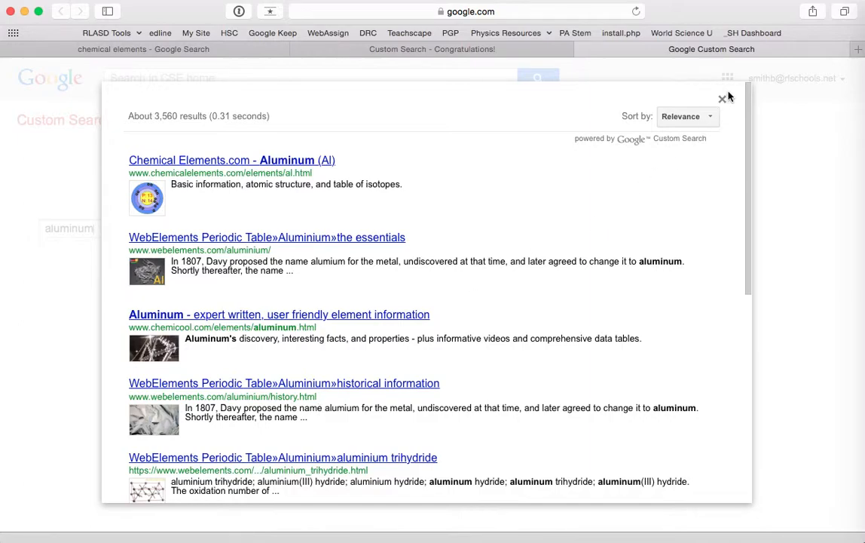
pyautogui.click(723, 100)
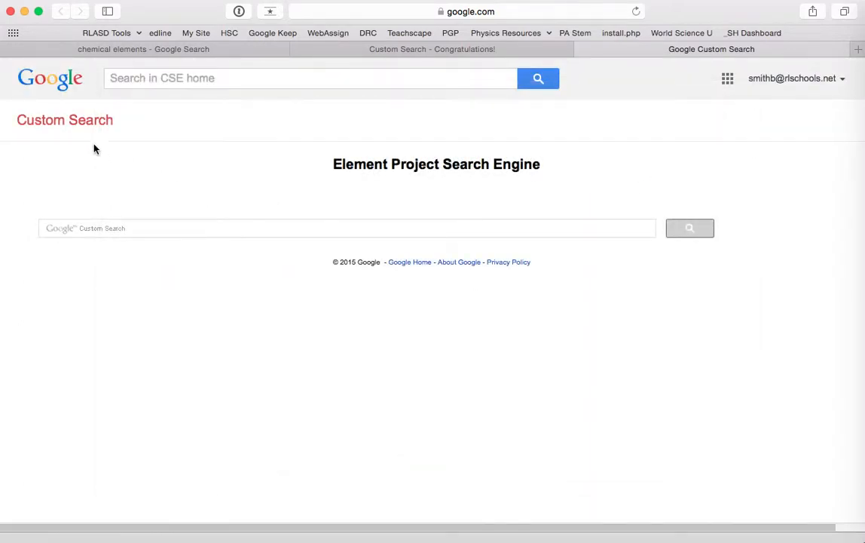
# - Open the Element Project Search Engine from the list of custom search engines and review its basic setup settings
pyautogui.click(54, 125)
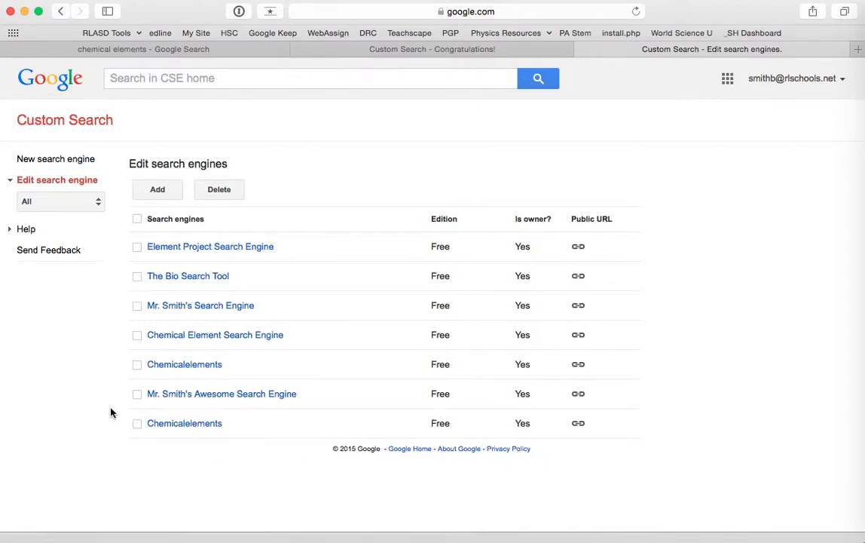
pyautogui.click(226, 248)
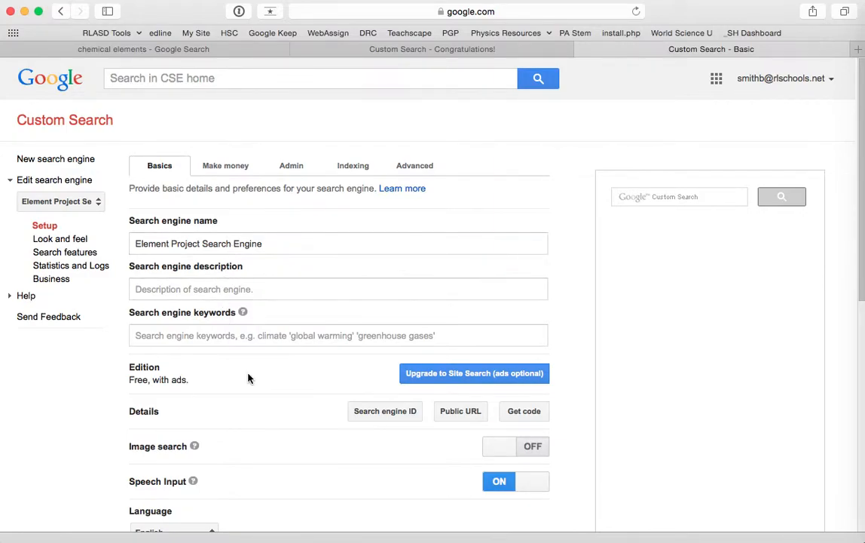
pyautogui.scroll(-3, 248, 379)
pyautogui.scroll(1, 249, 379)
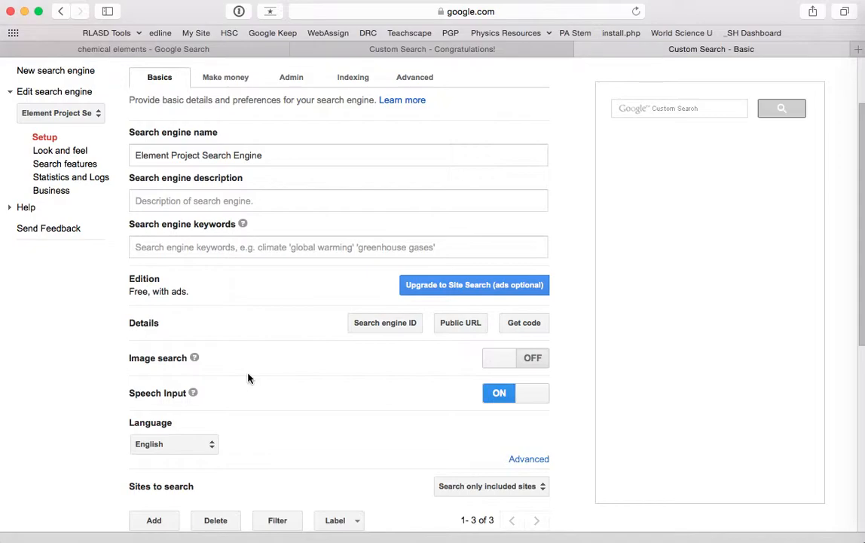
pyautogui.scroll(3, 248, 378)
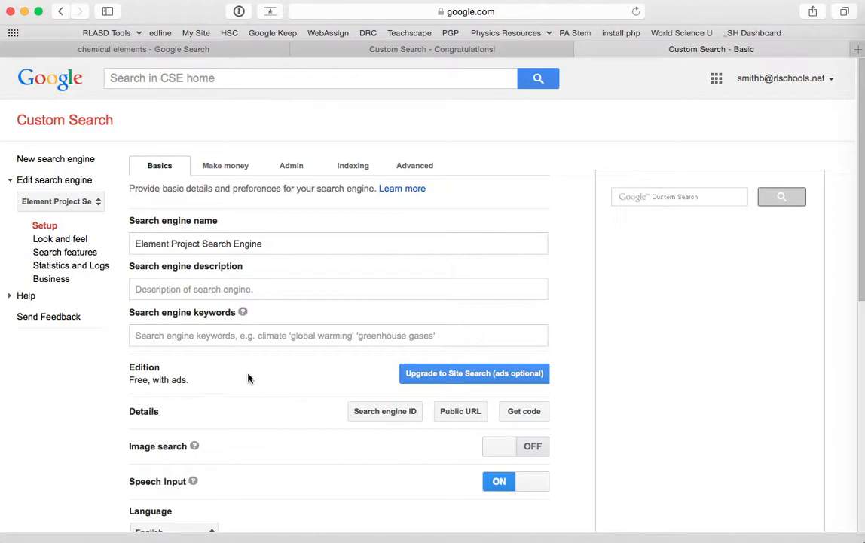
pyautogui.press('super+Tab')
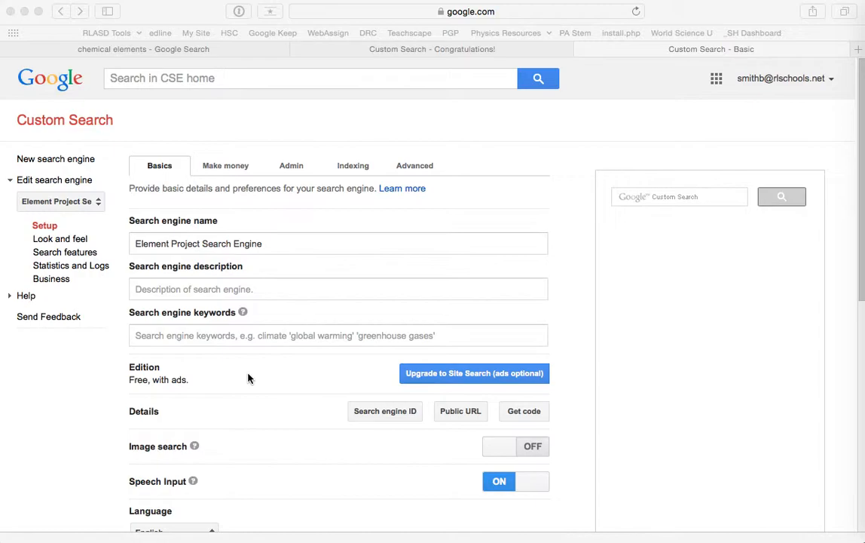